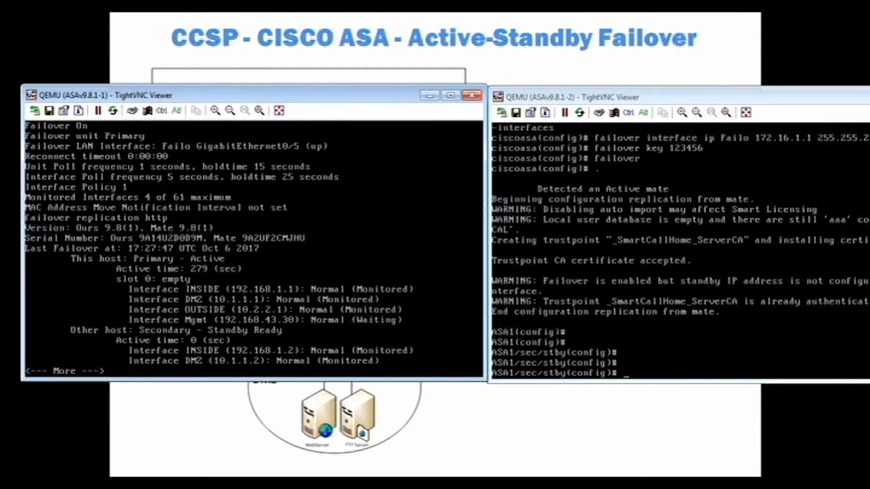
Page through the remaining failover status on the primary ASA and force it into standby with "no failover active".
key(space)
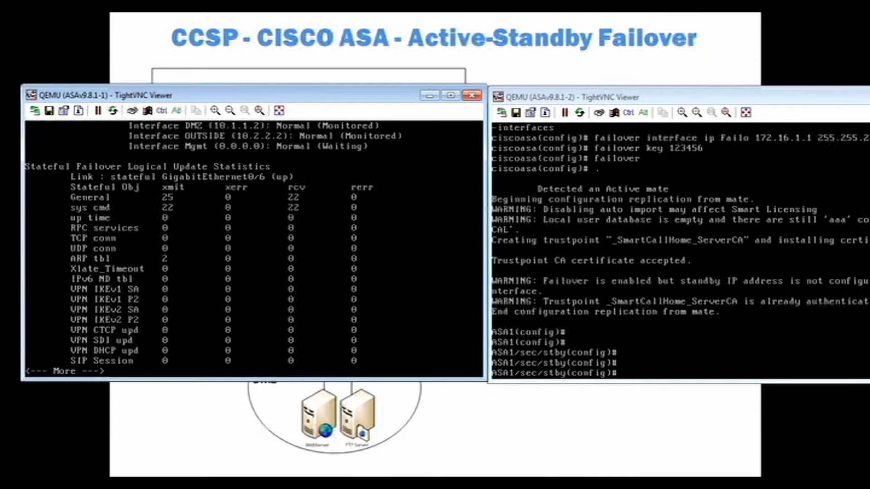
key(space)
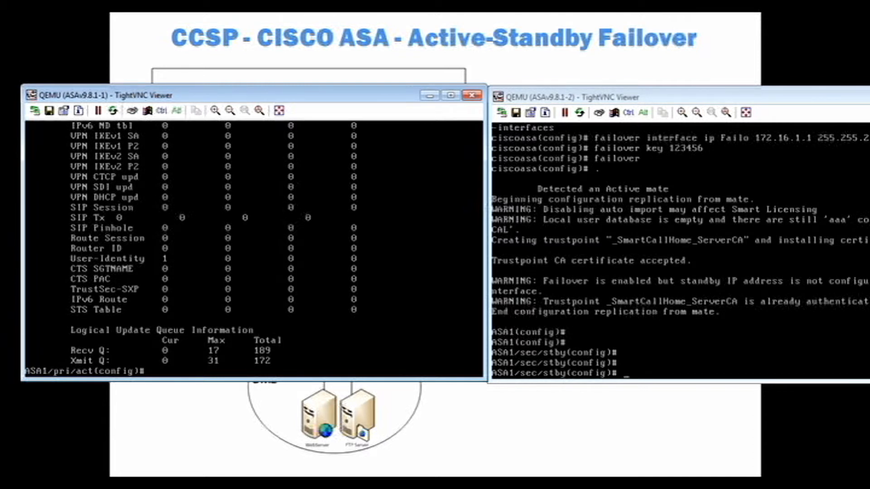
text(no failover active)
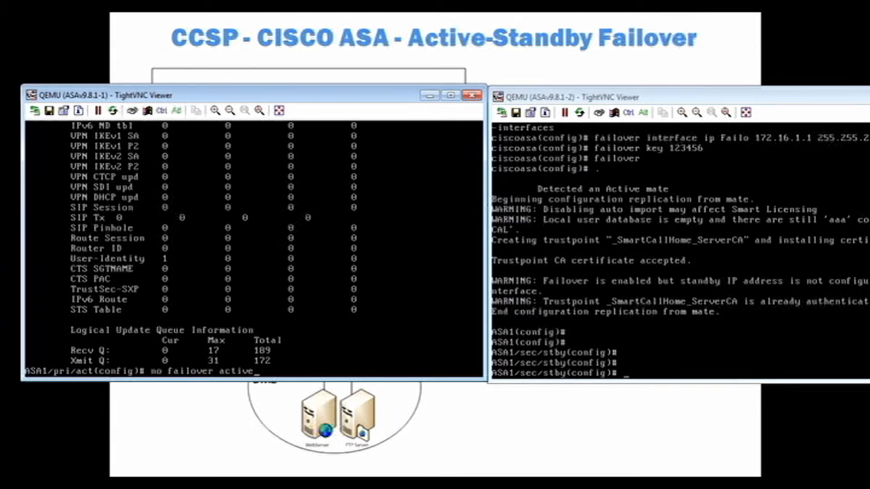
key(Return)
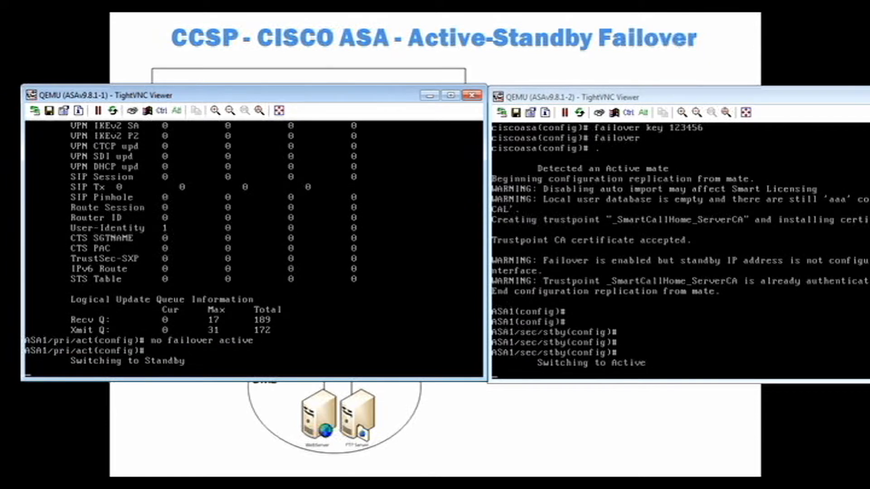
key(Return)
key(Return)
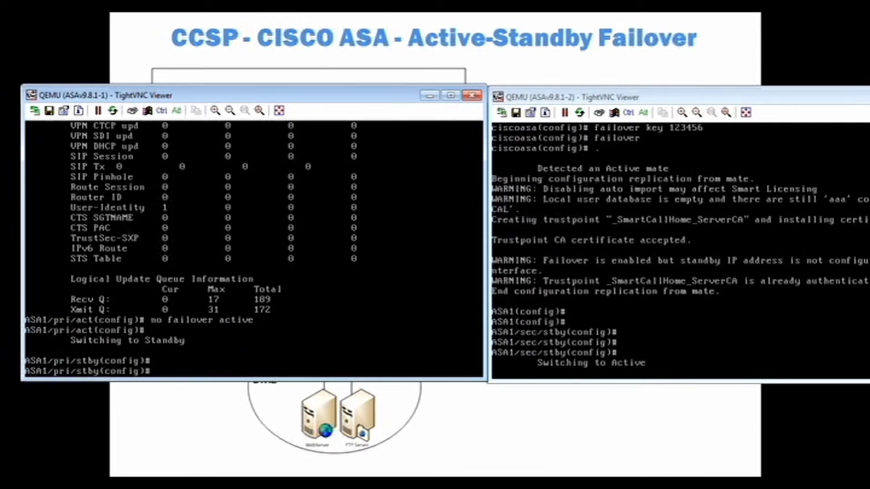
Refresh the command prompt on the secondary ASA's console to check its failover role.
click(679, 299)
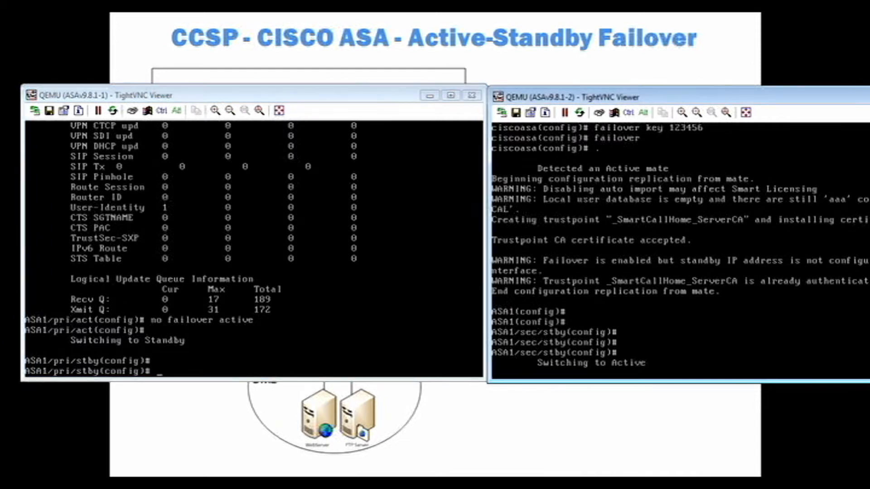
key(Return)
key(Return)
key(Return)
key(Return)
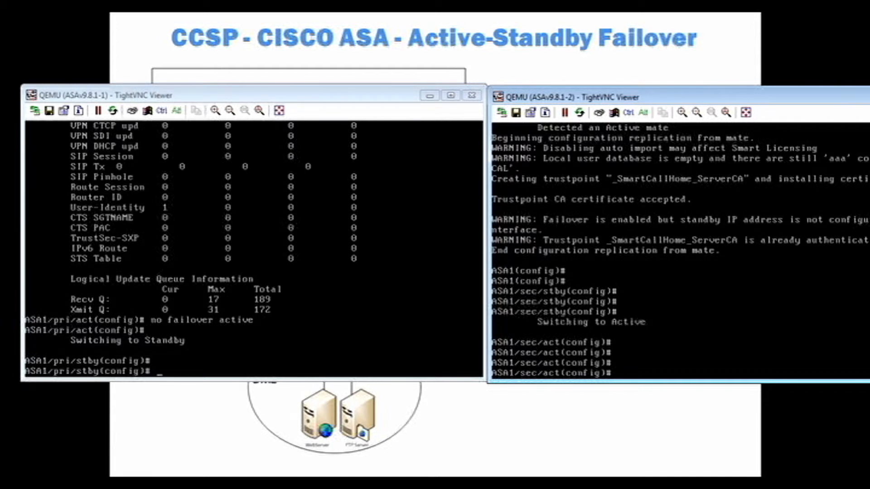
Ping 8.8.8.8 from the PC1 console to test connectivity through the firewall pair, and minimize that console.
key(alt+Tab)
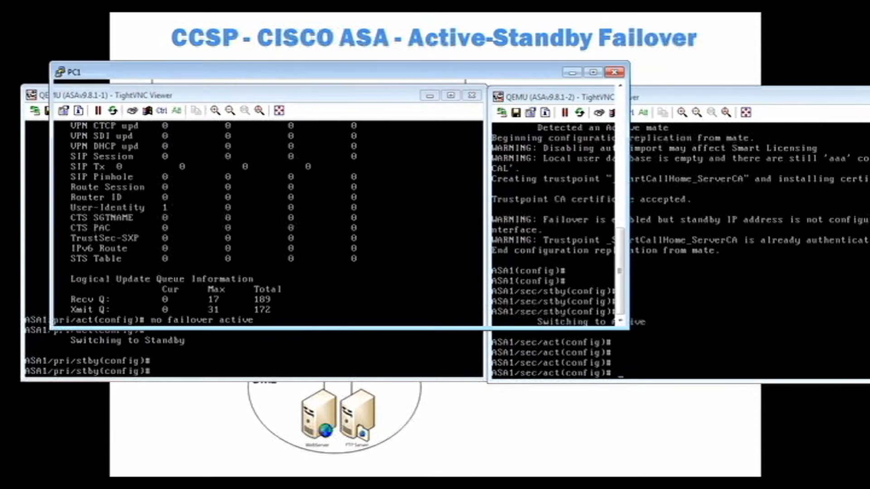
key(Up)
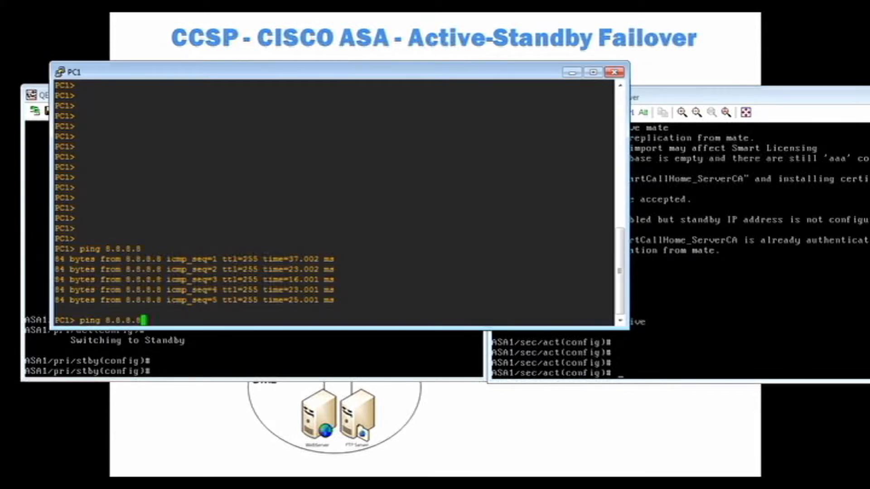
key(Return)
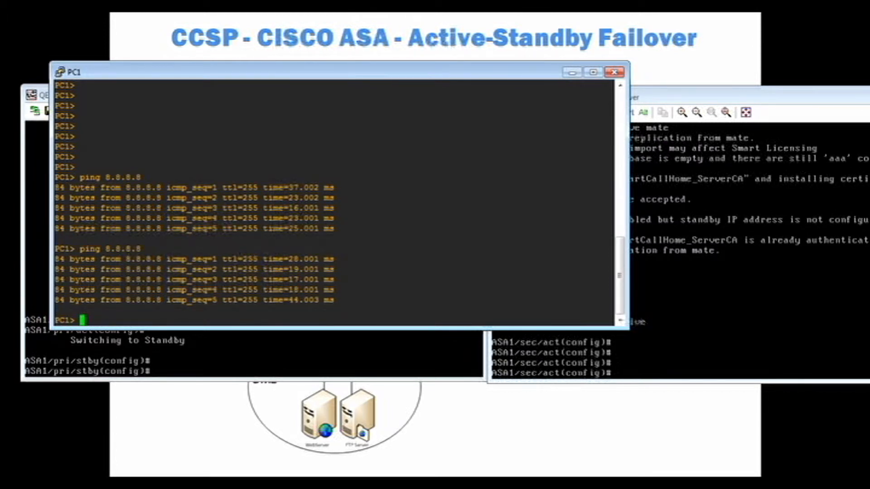
click(571, 73)
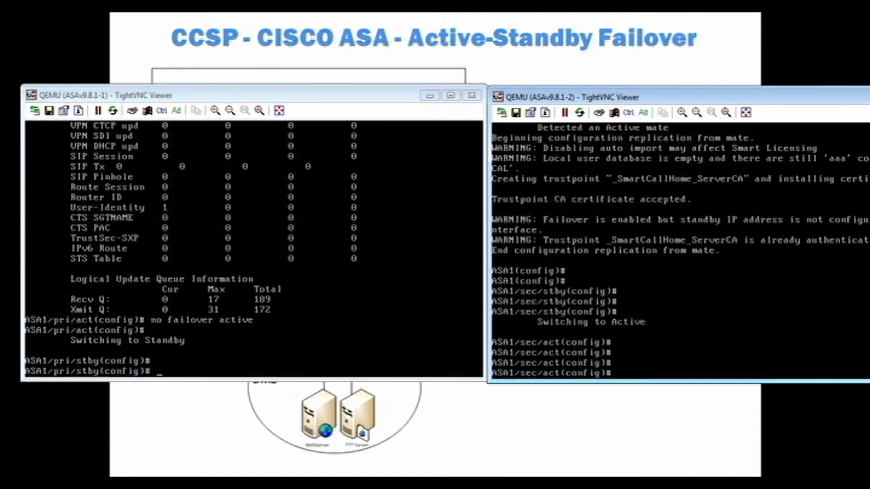
Run "write standby" on the secondary ASA to replicate its configuration to the mate, correcting the command's spelling.
text(write stanadby)
key(Return)
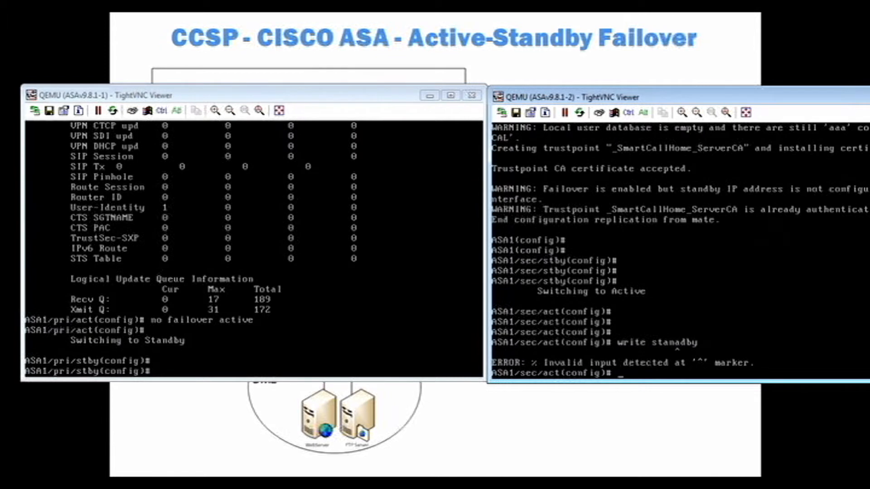
key(Up)
key(Left)
key(Left)
key(Left)
key(BackSpace)
key(Return)
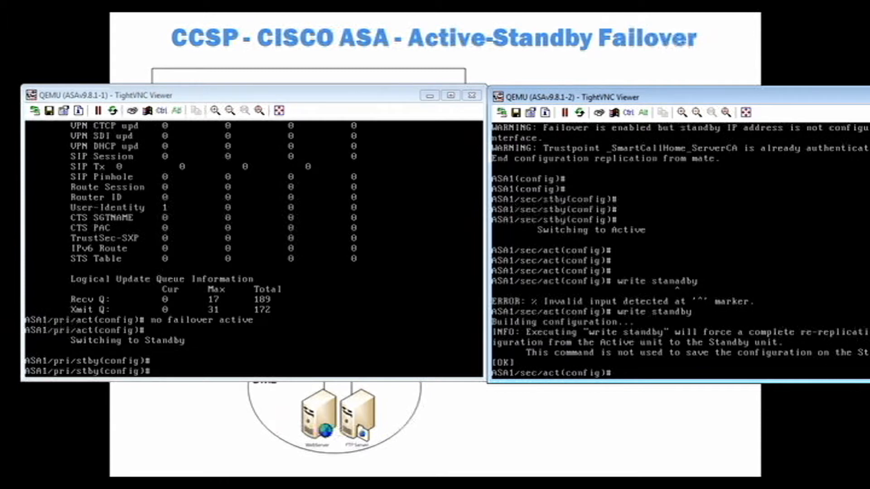
Minimize both ASA consoles and advance the Active-Standby Failover presentation.
drag(707, 97, 614, 73)
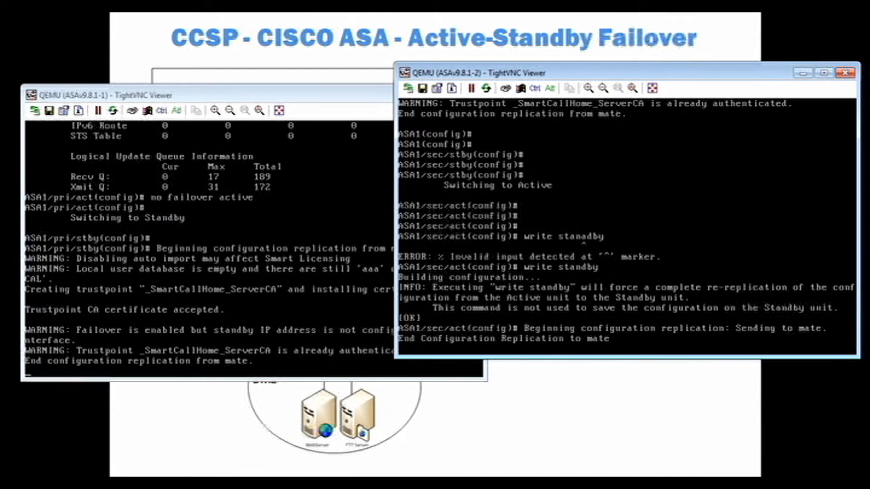
click(803, 73)
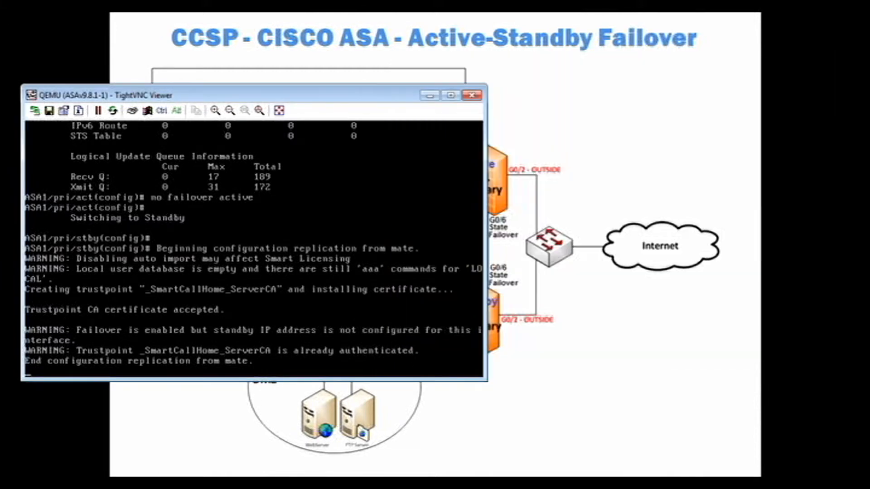
click(430, 95)
key(Right)
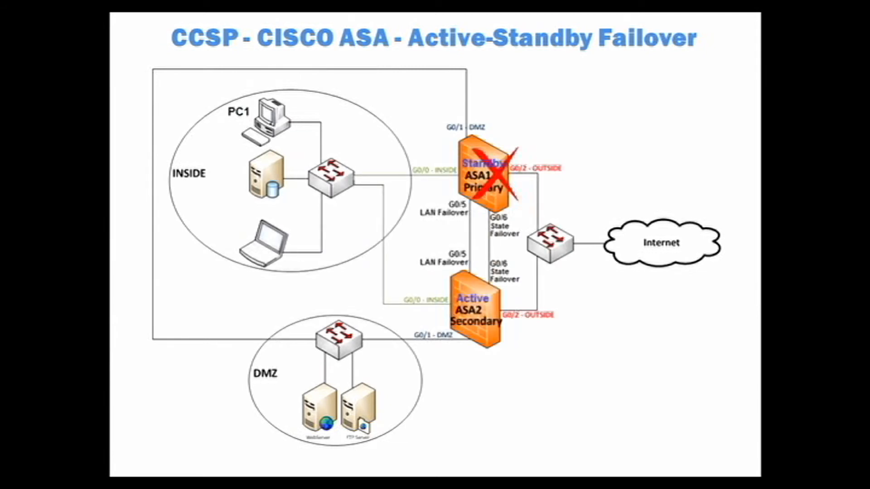
key(Right)
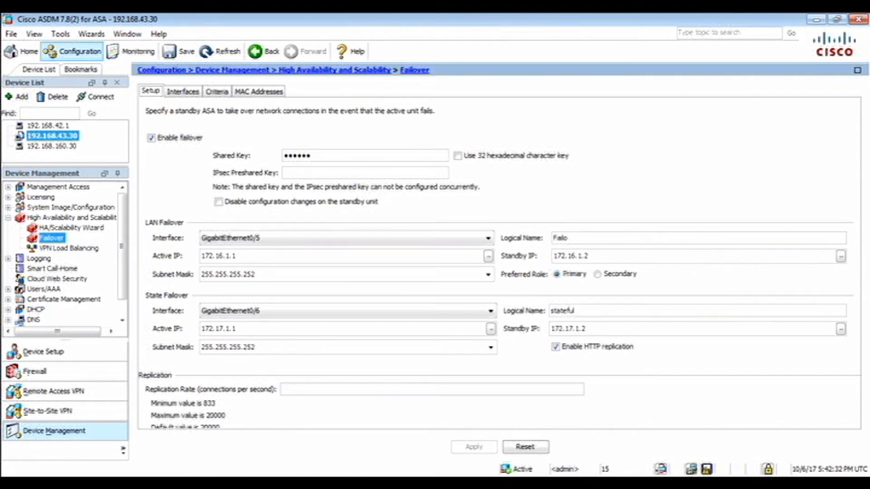
In ASDM, examine the LAN failover interface choices in the setup and the unit failover and unit hold time options in the criteria.
click(488, 238)
click(488, 238)
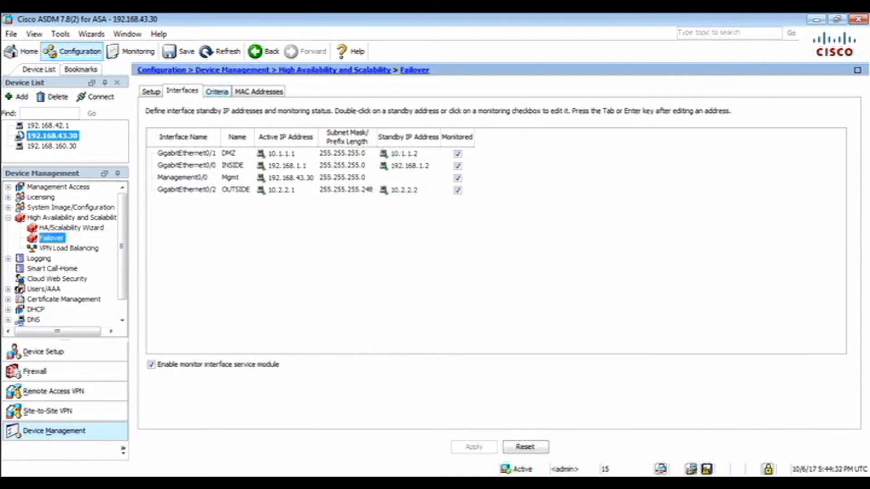
click(216, 92)
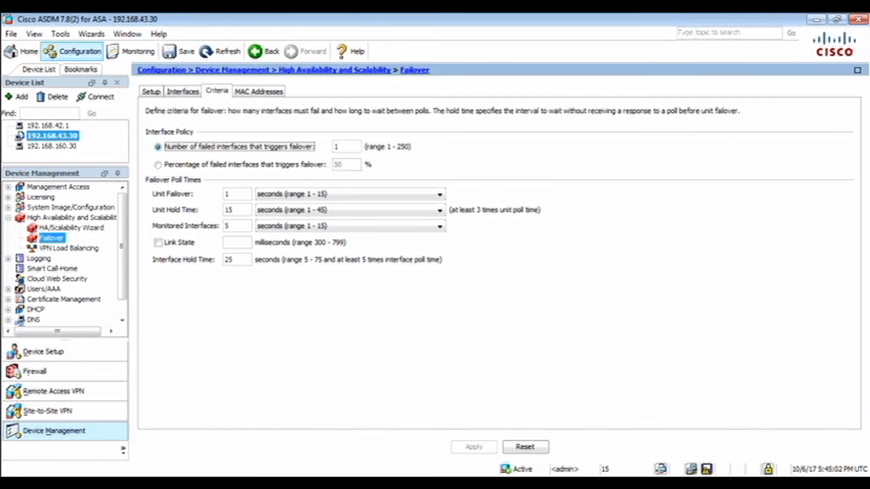
click(439, 195)
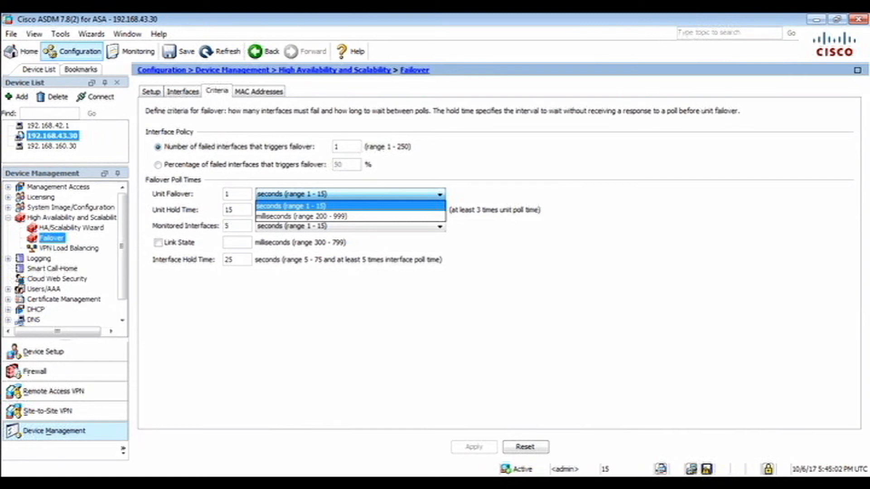
click(439, 195)
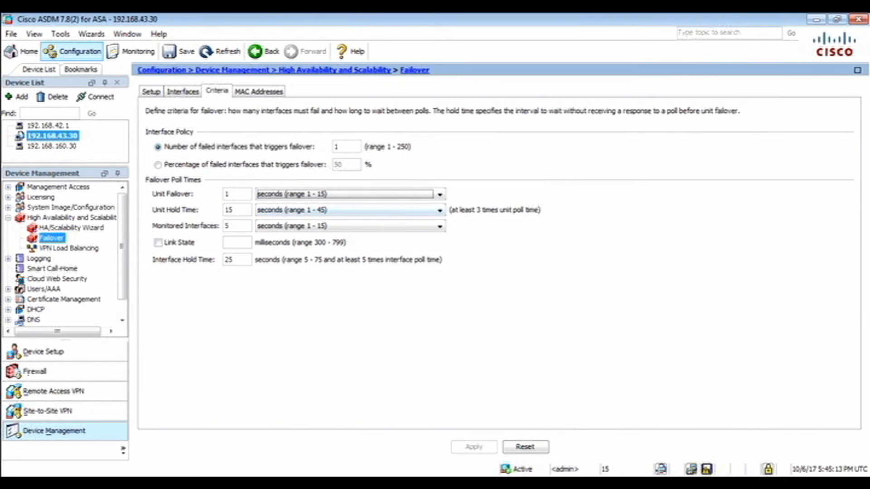
click(439, 210)
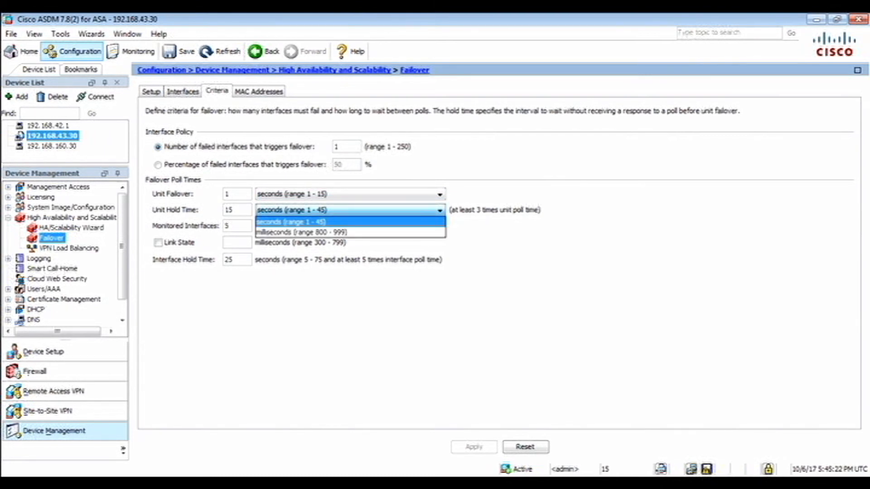
click(440, 210)
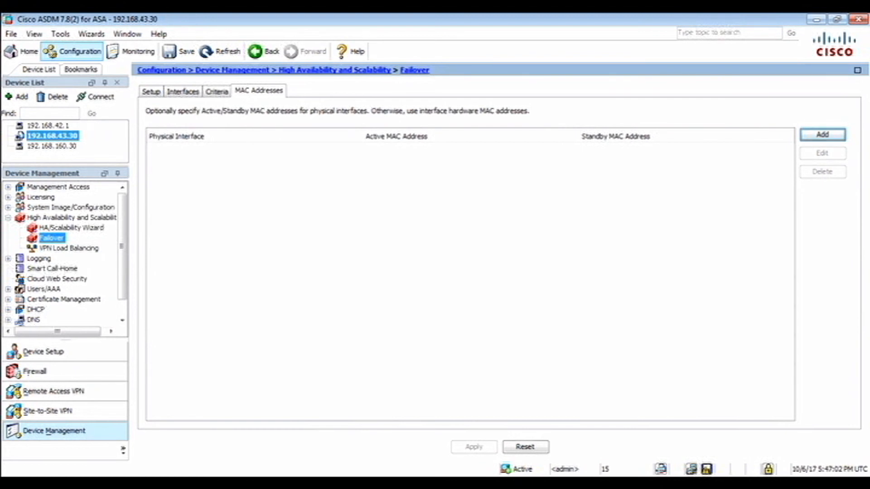
Inspect the physical interface choices for adding an active/standby MAC address, and close the dialog without adding one.
click(823, 134)
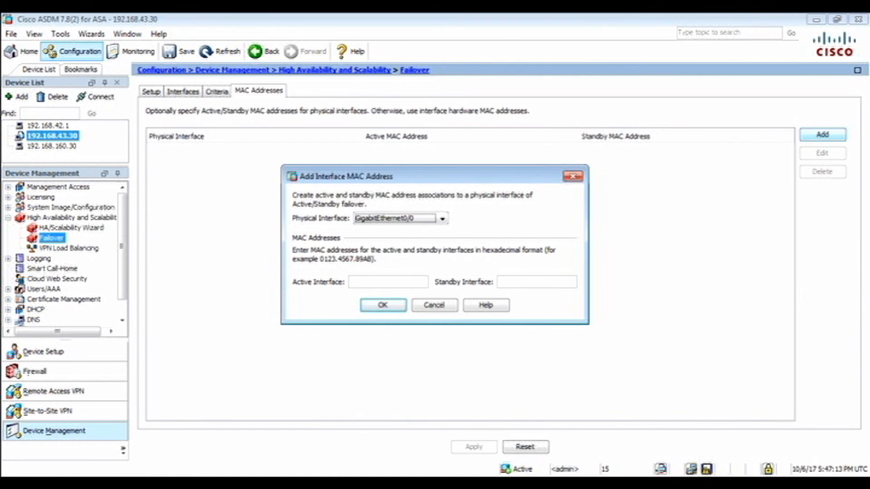
click(442, 219)
click(443, 219)
click(572, 176)
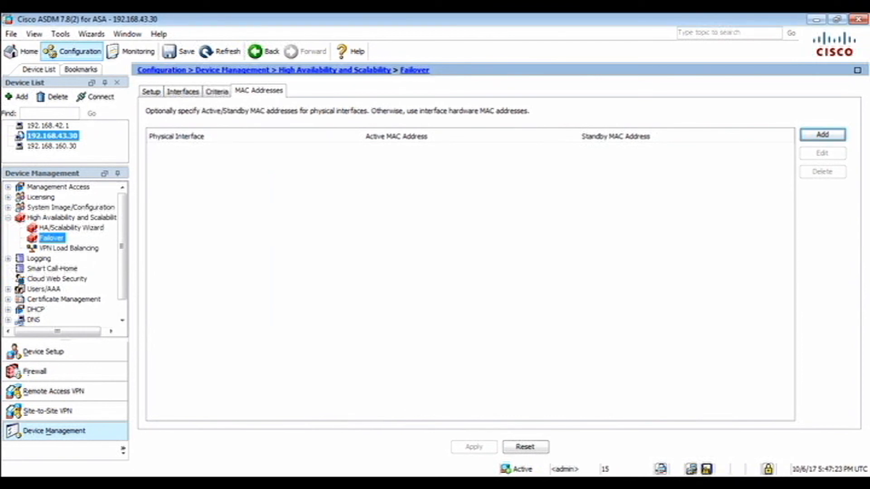